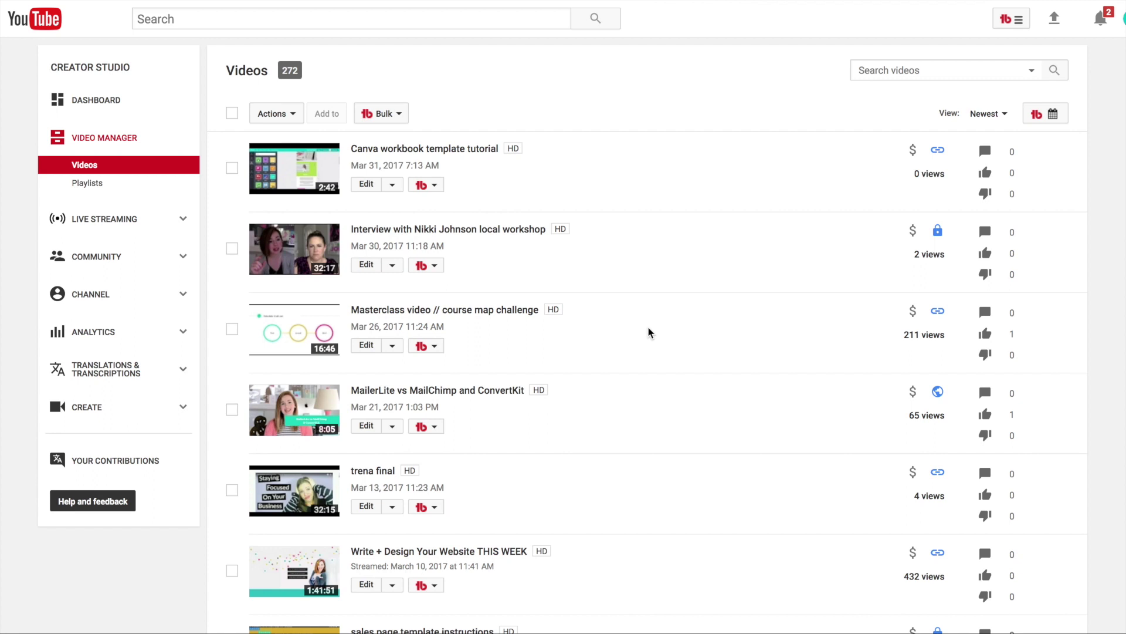
Upload the iMovie editing video file and set its visibility to Private.
left_click(1055, 20)
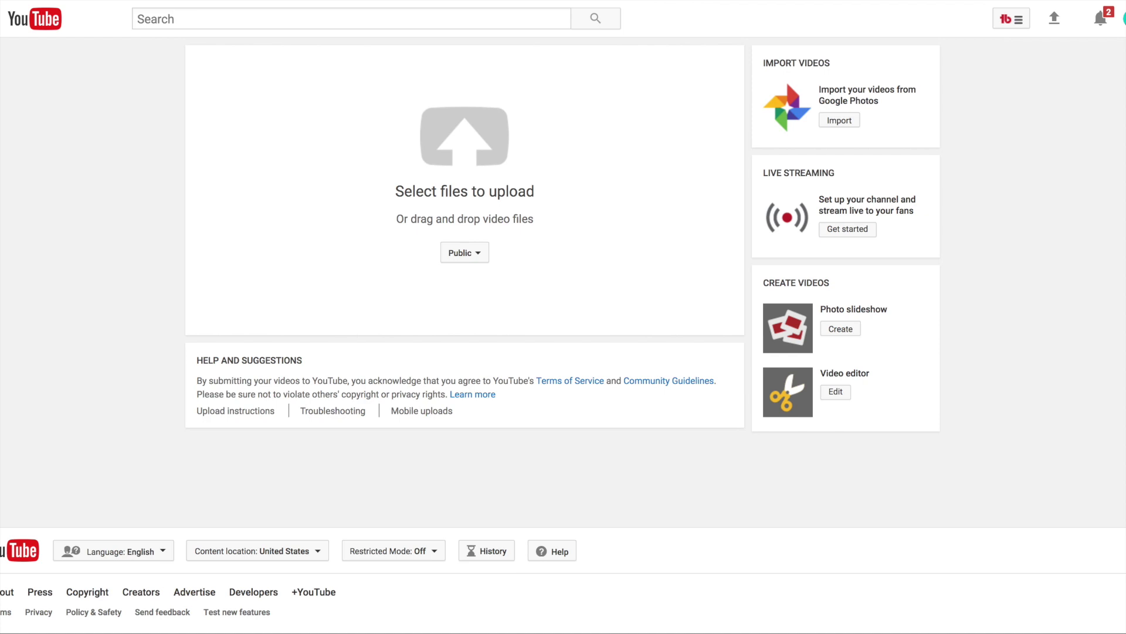
left_click_drag(936, 219, 515, 173)
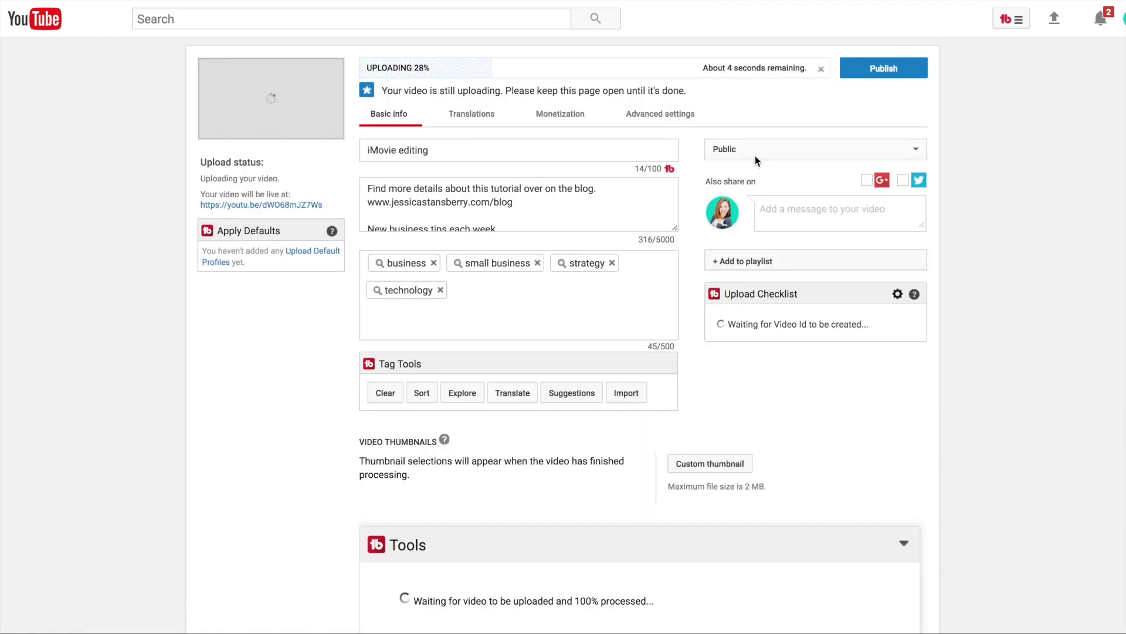
left_click(751, 152)
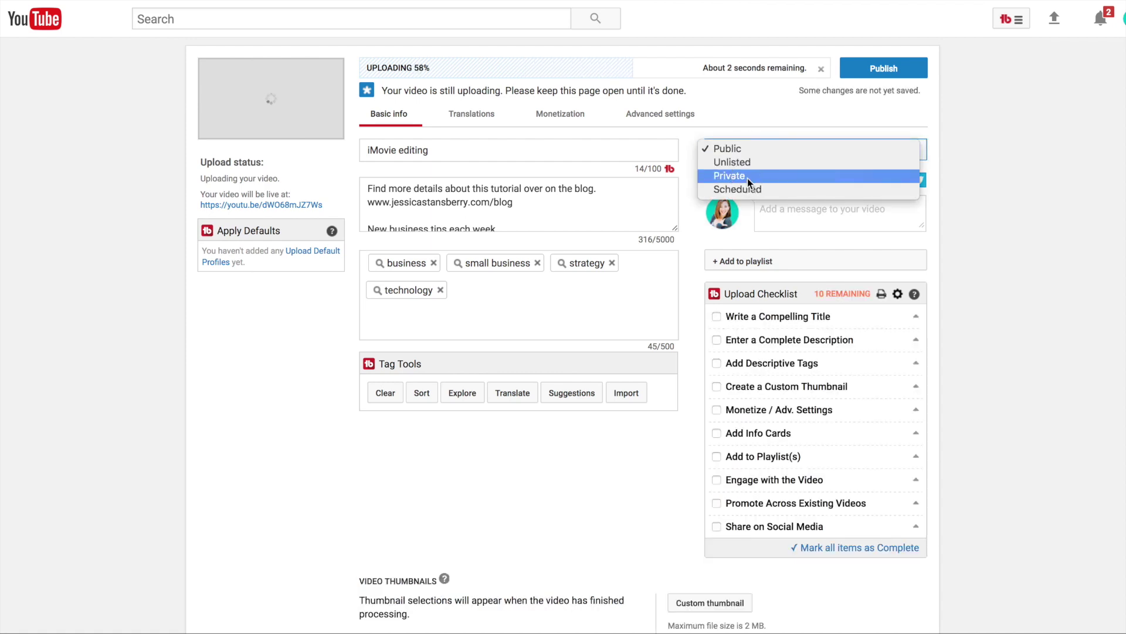
key("Escape")
left_click(796, 184)
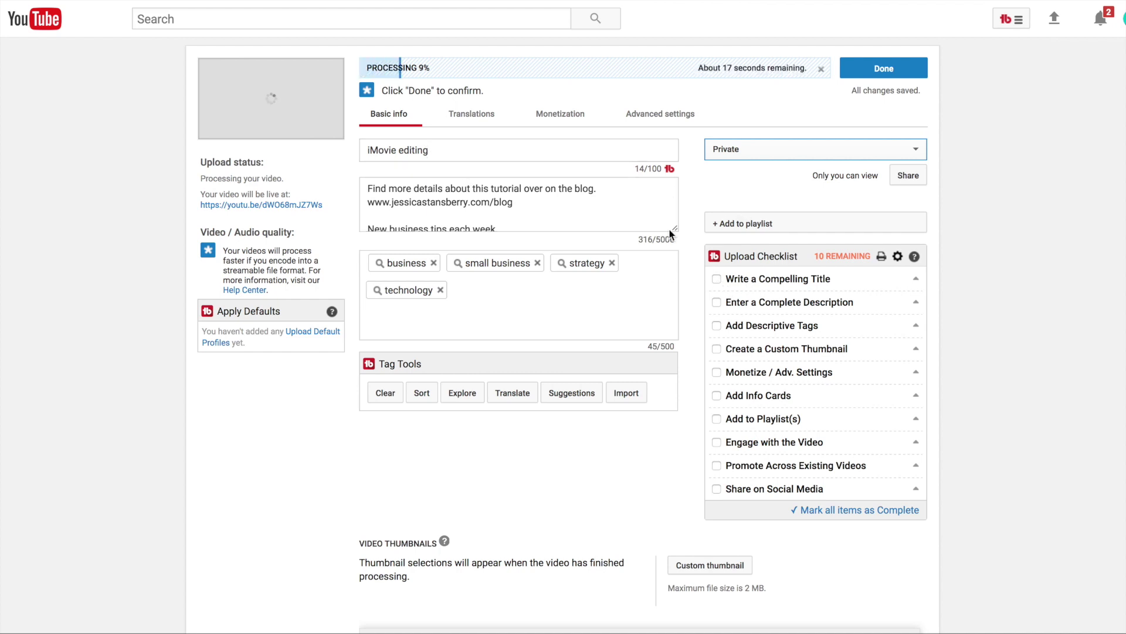
Tick the title, description and tags items in the TubeBuddy Upload Checklist.
left_click(723, 288)
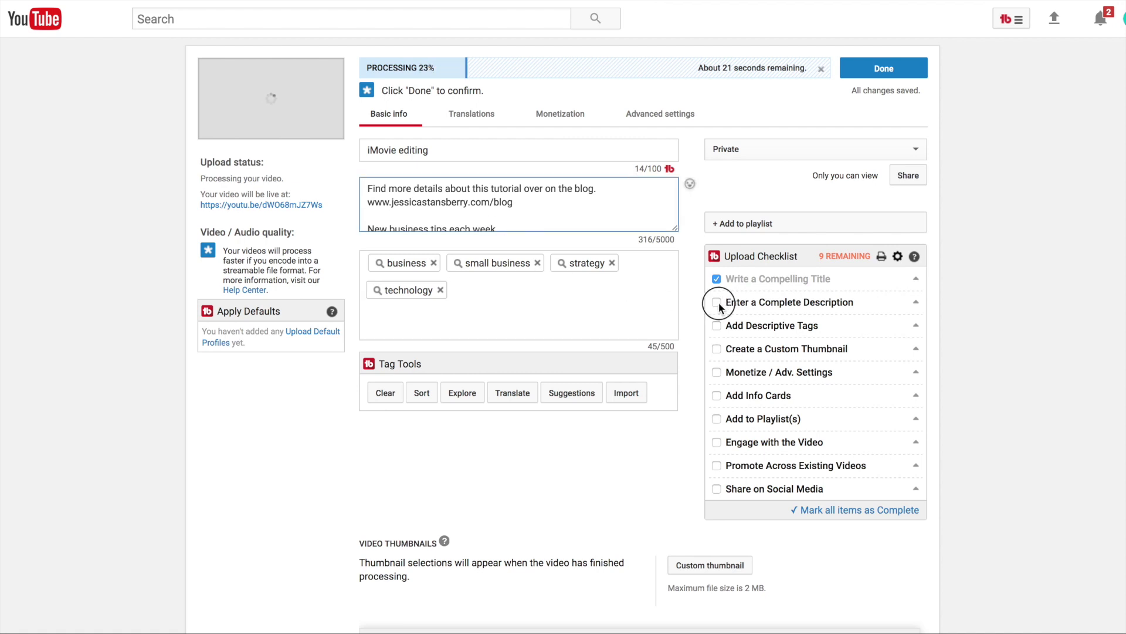
left_click(717, 302)
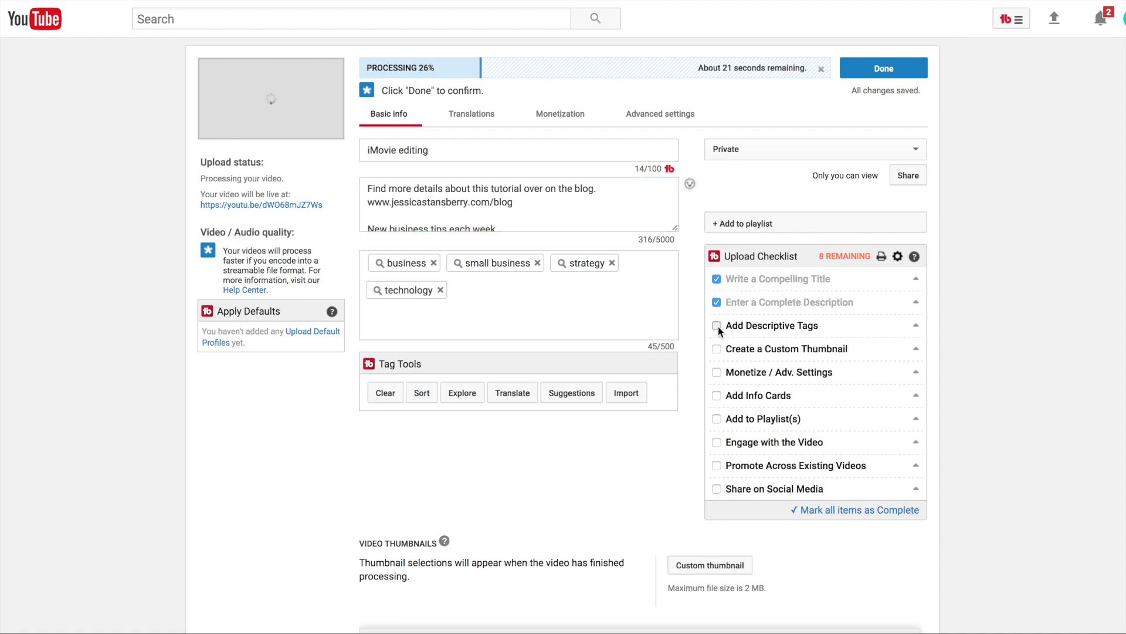
left_click(719, 326)
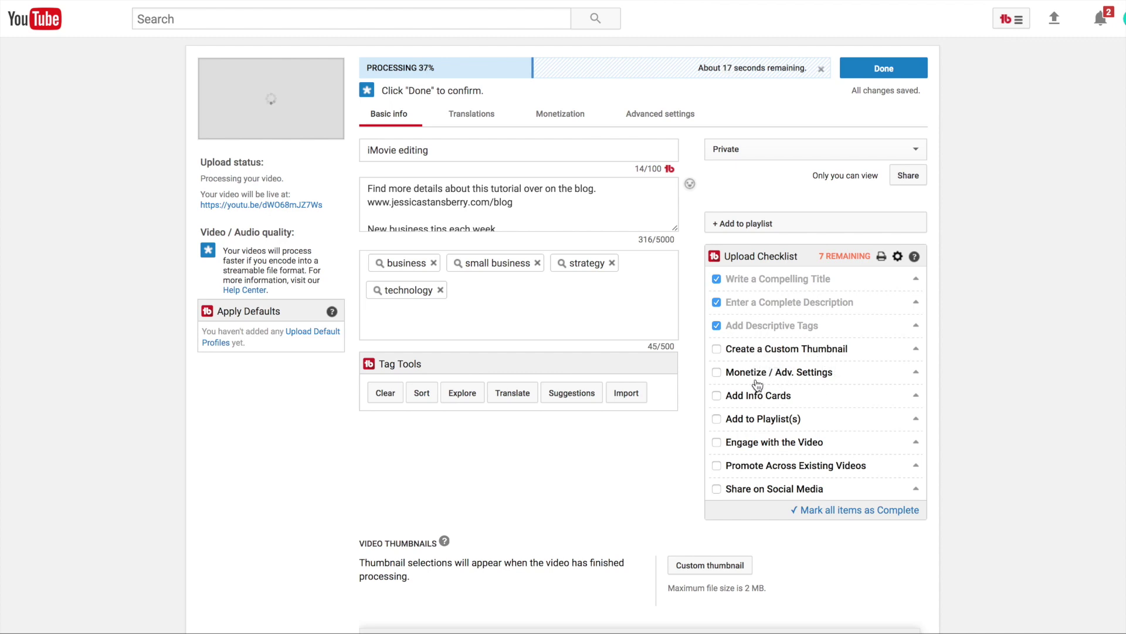
Expand and collapse the monetization and engagement tips in the checklist.
left_click(917, 373)
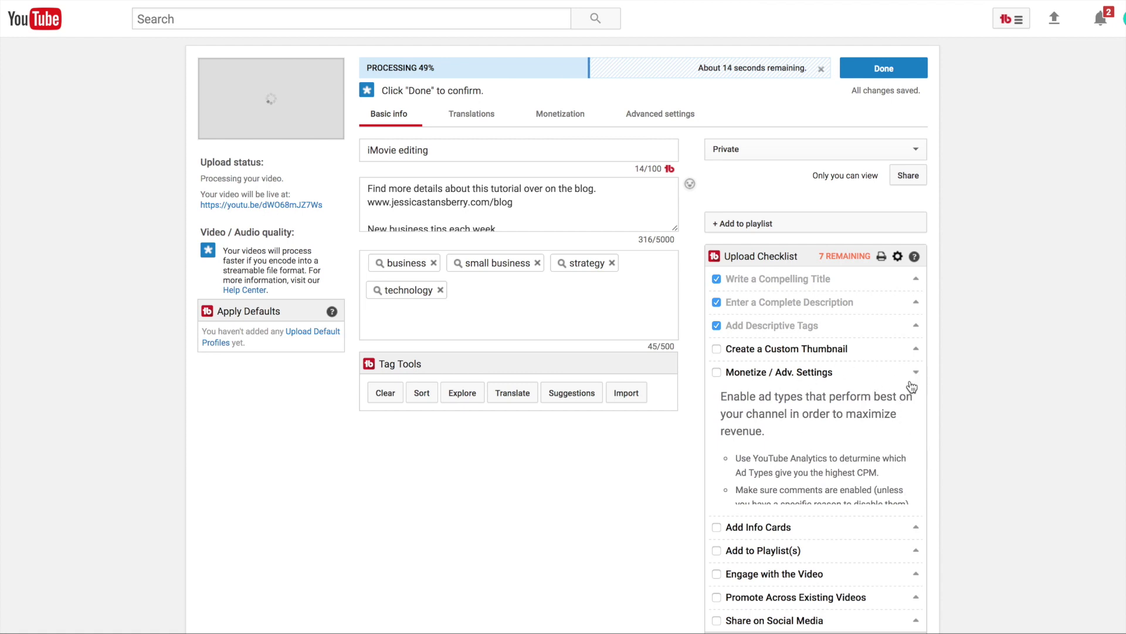
scroll(861, 441, "down", 3)
scroll(854, 414, "up", 2)
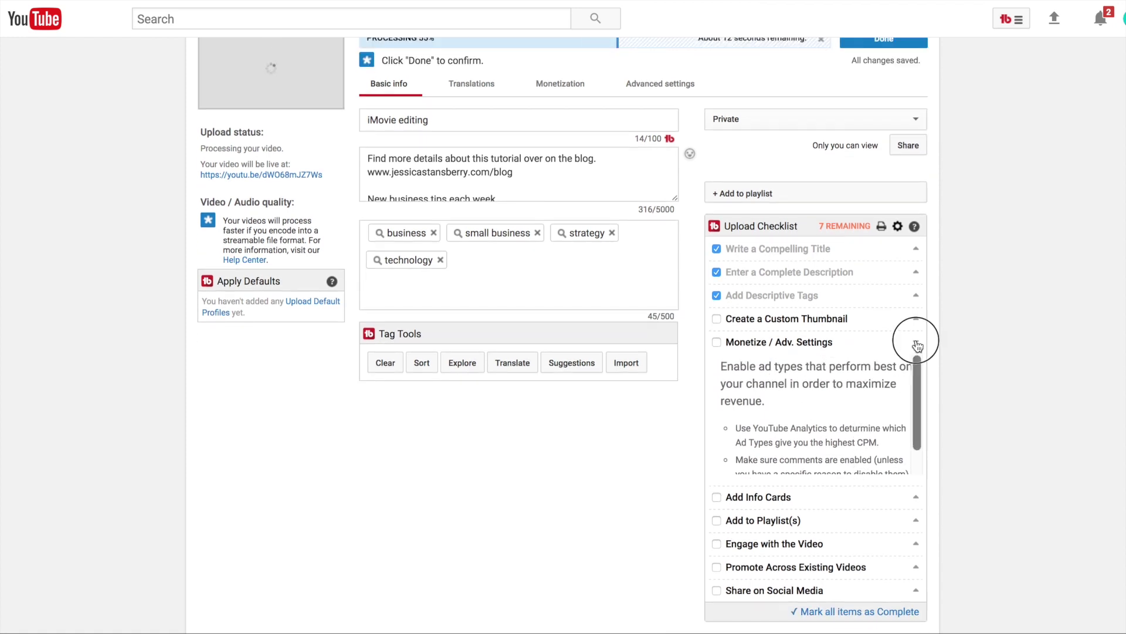
left_click(848, 346)
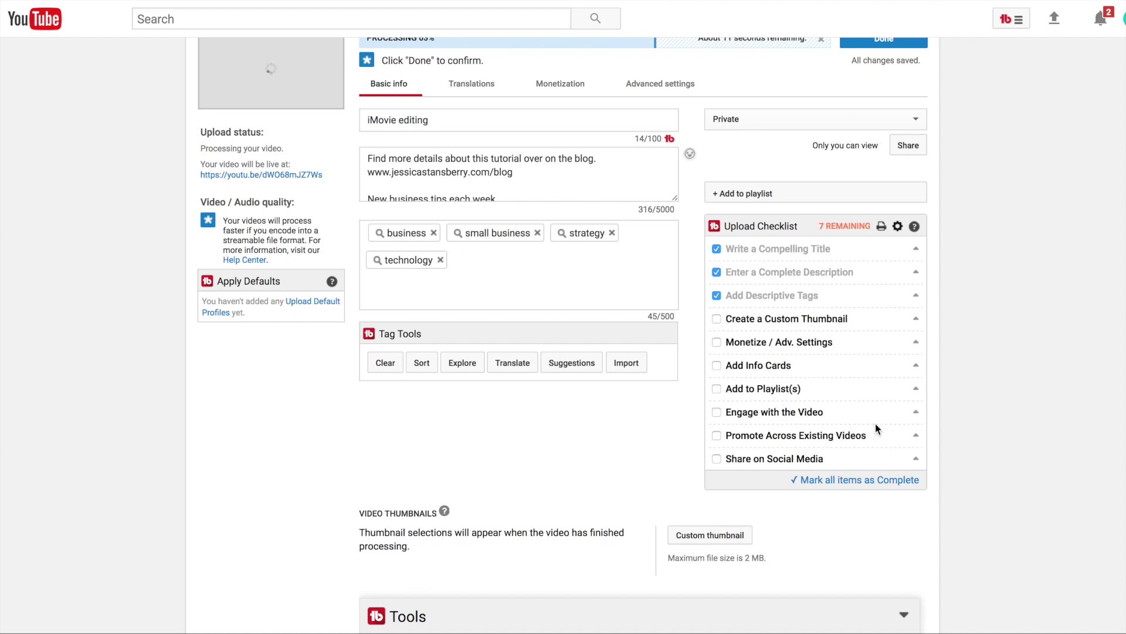
left_click(917, 415)
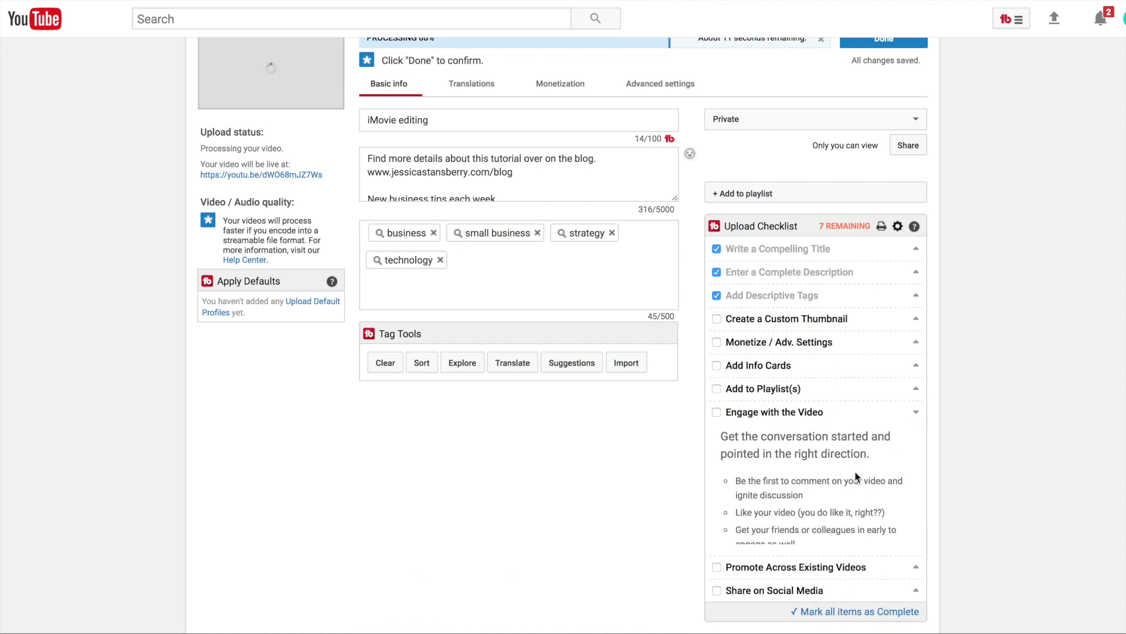
scroll(857, 528, "down", 2)
scroll(857, 478, "up", 1)
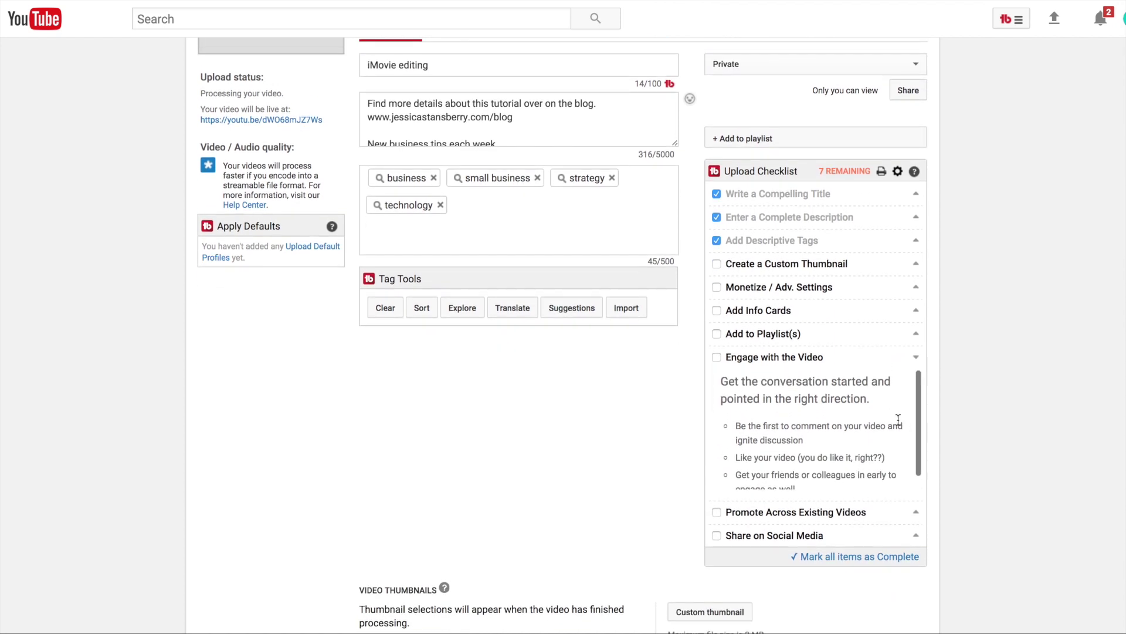
left_click(916, 359)
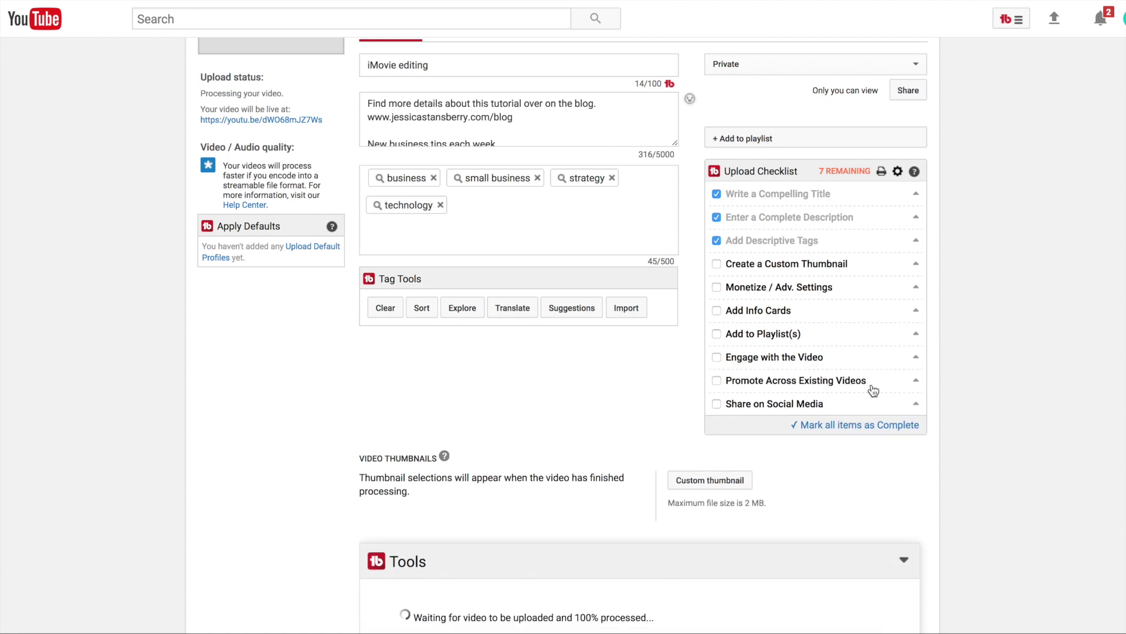
Review the promotion and social media tips, then choose a custom thumbnail image file.
left_click(917, 382)
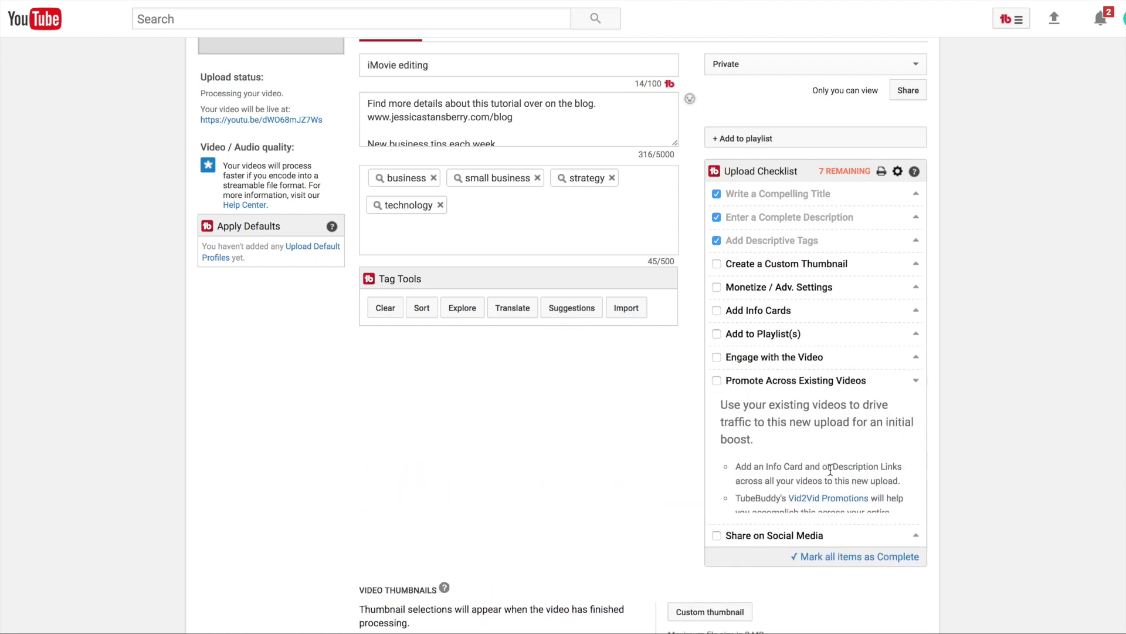
scroll(829, 470, "down", 1)
left_click(916, 345)
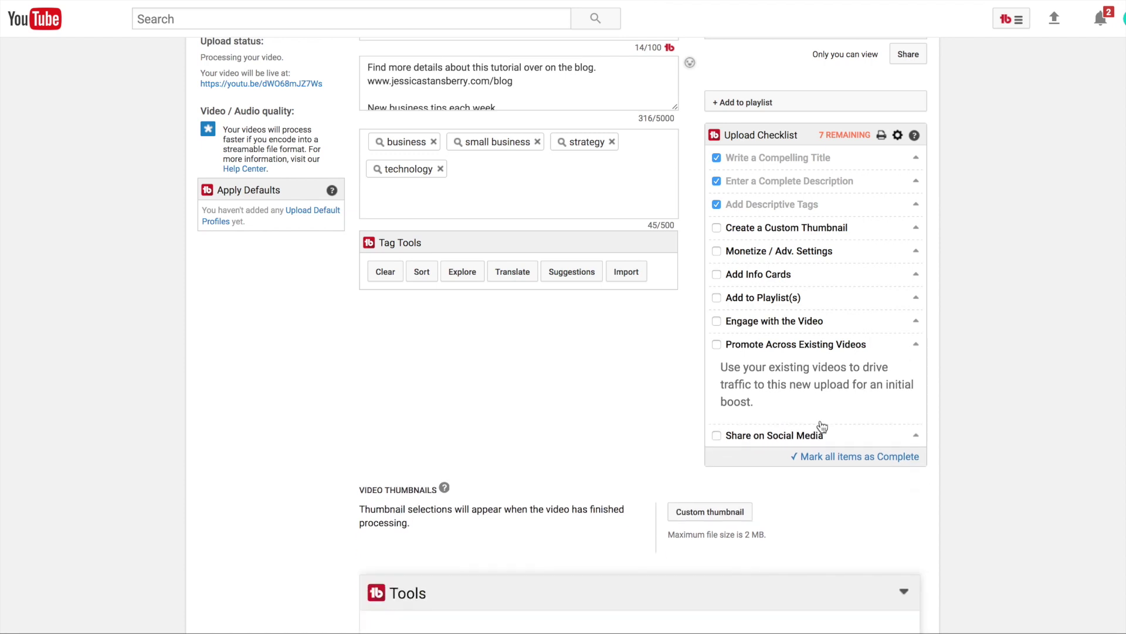
left_click(918, 368)
left_click(916, 368)
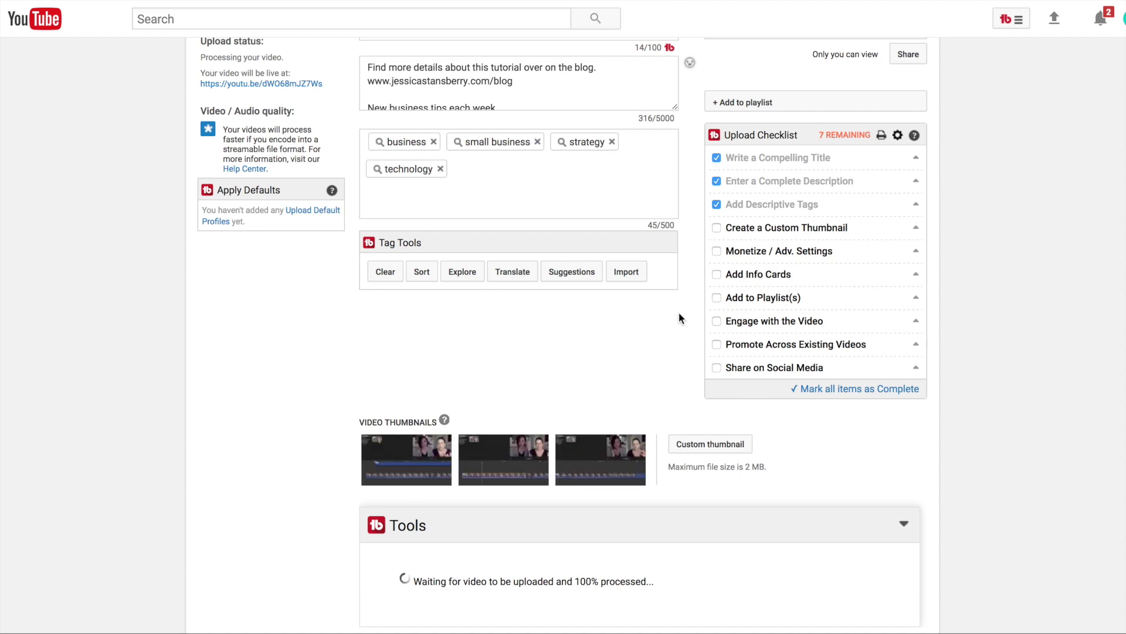
scroll(679, 317, "down", 2)
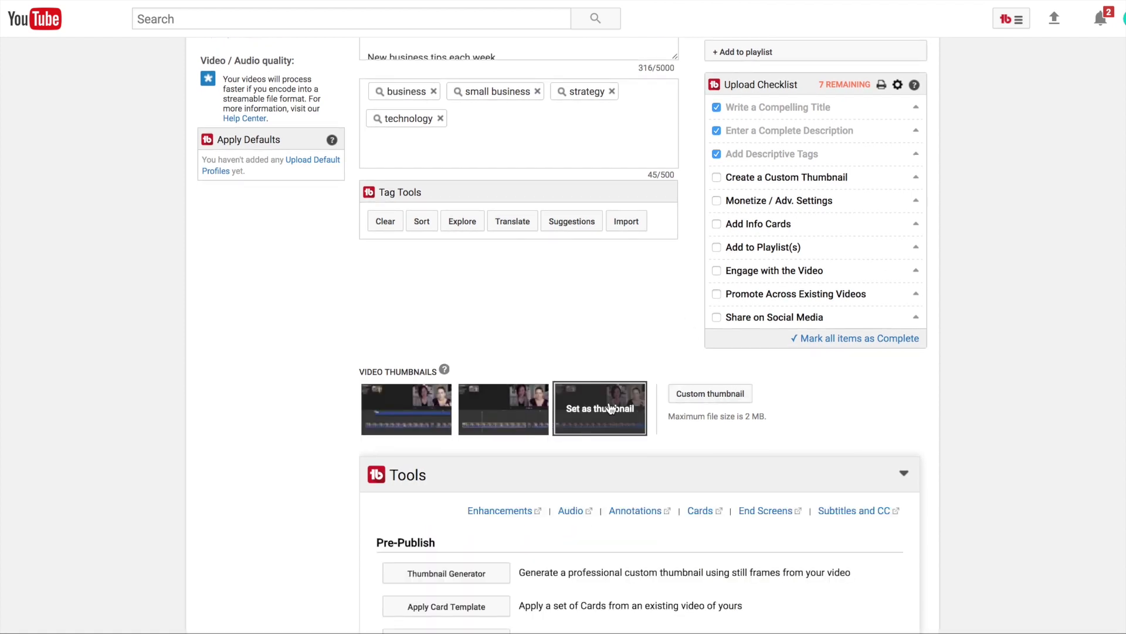
left_click(712, 395)
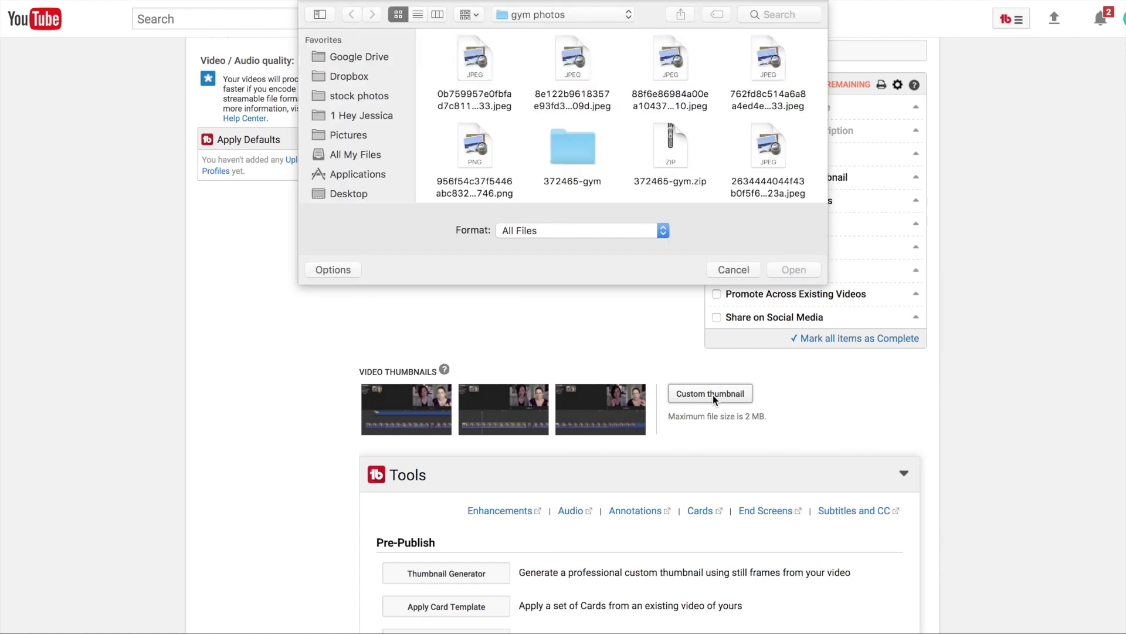
Cancel the thumbnail file chooser, expand the custom thumbnail advice, and scroll to TubeBuddy's Tools panel.
key("Escape")
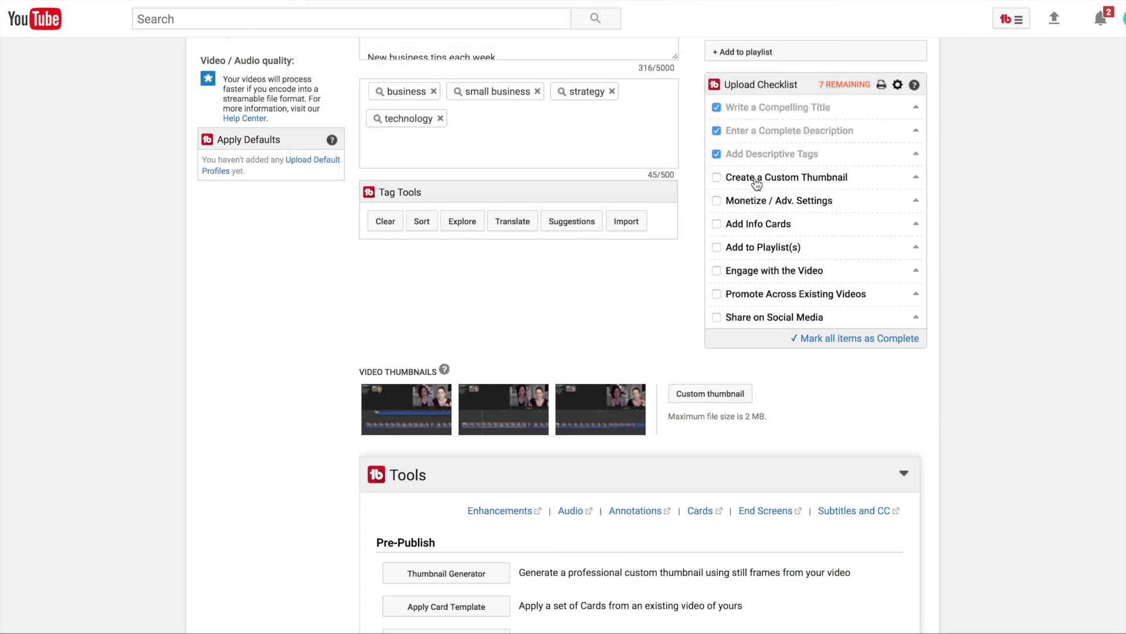
left_click(753, 178)
scroll(773, 268, "up", 5)
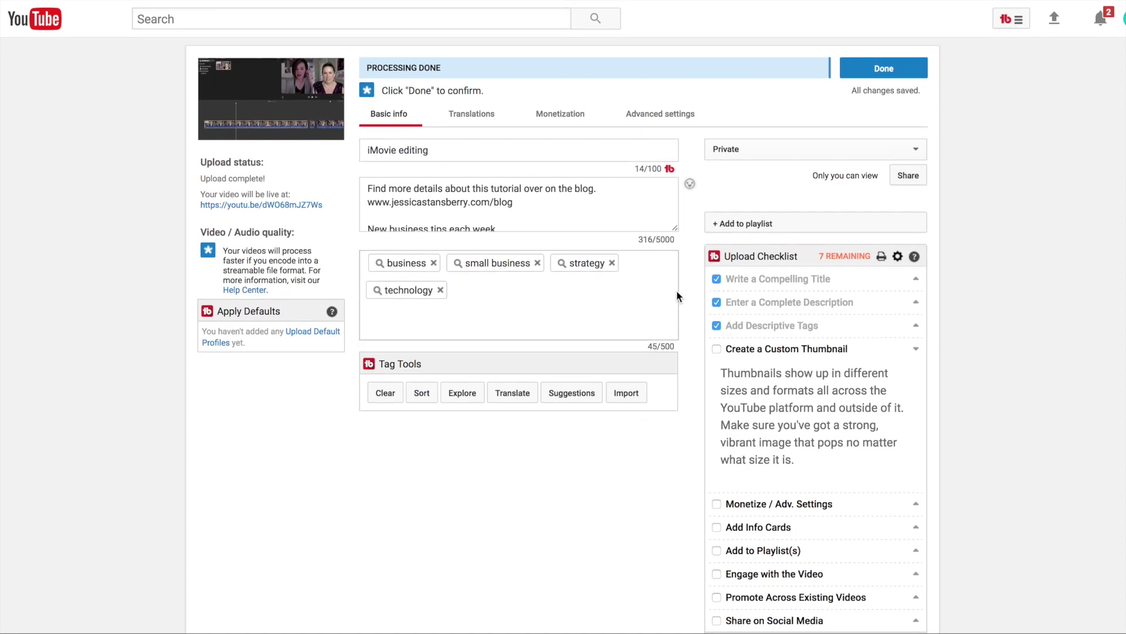
scroll(688, 291, "down", 1)
scroll(686, 295, "down", 8)
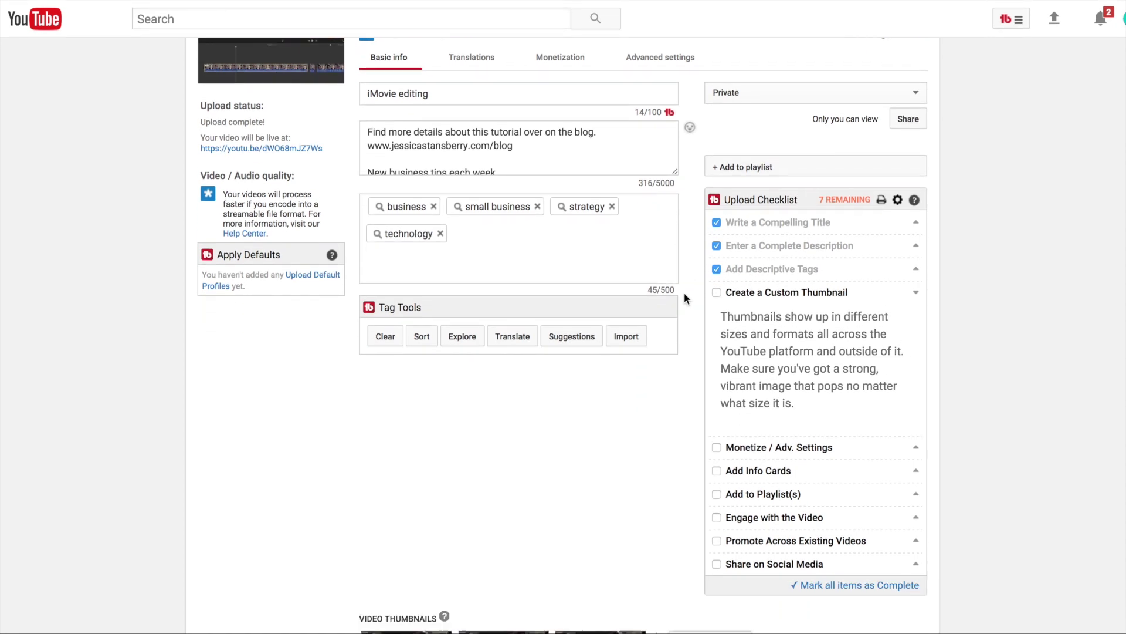
scroll(685, 298, "down", 3)
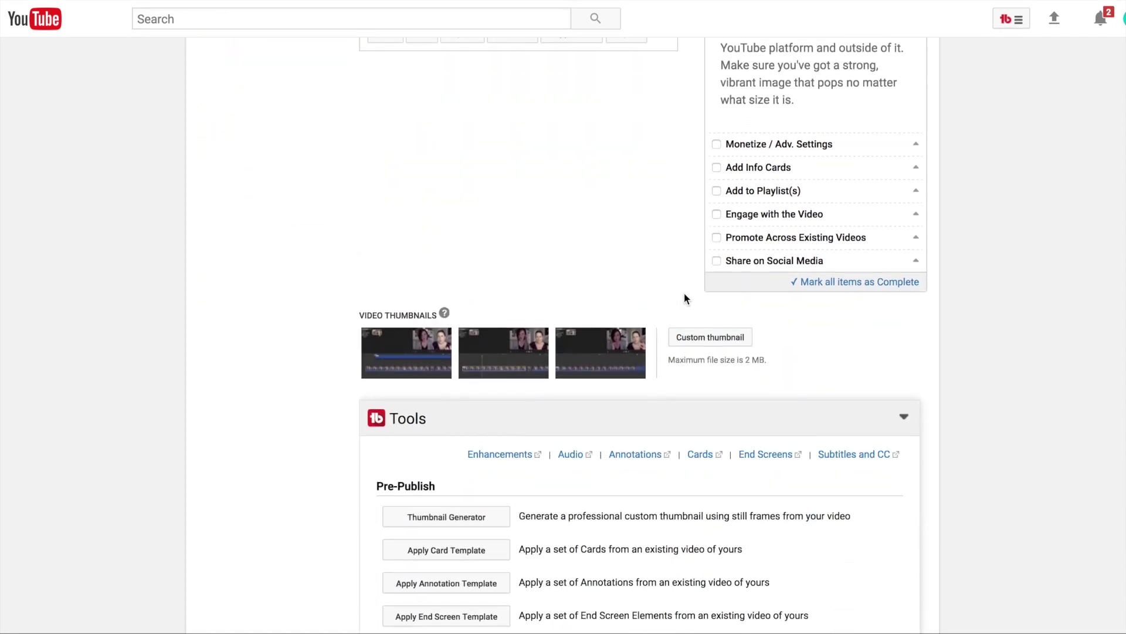
scroll(685, 299, "down", 5)
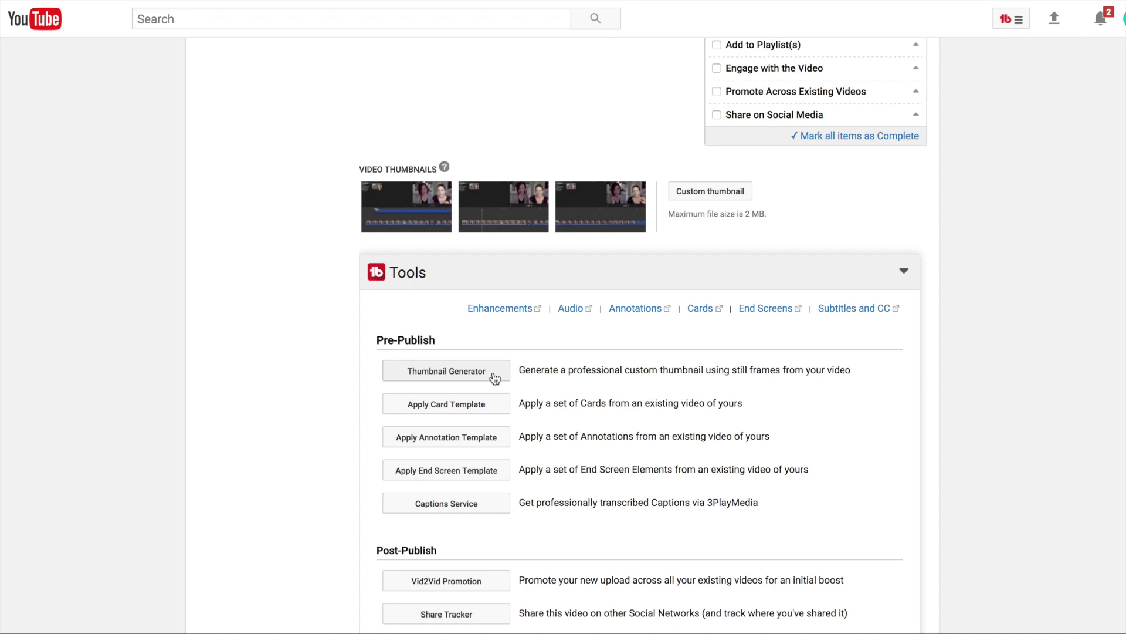
left_click(487, 375)
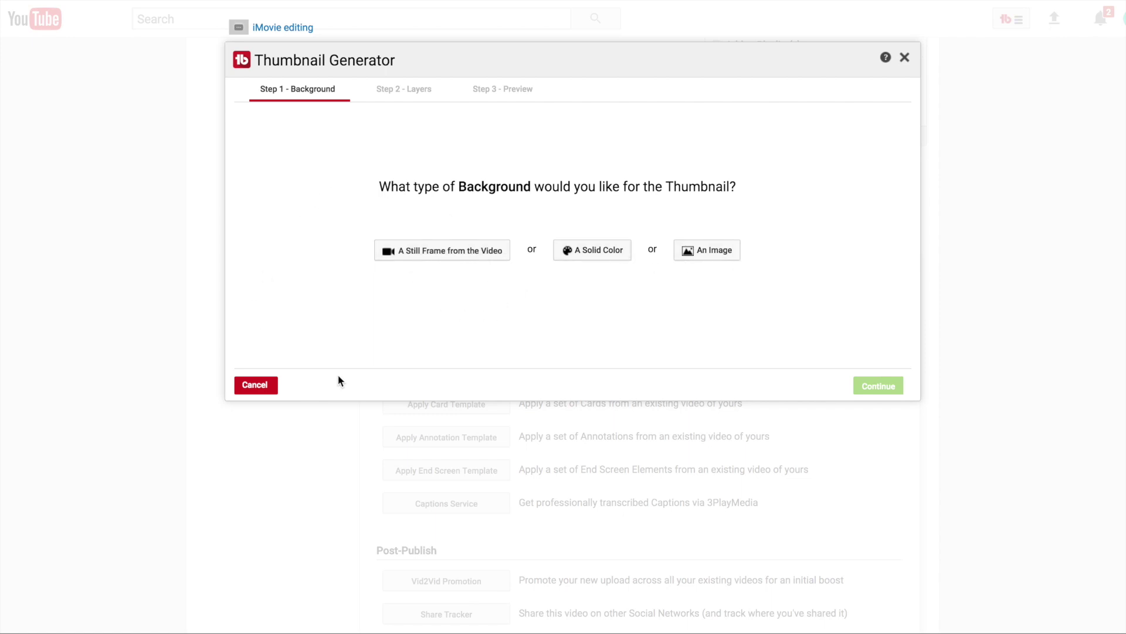
left_click(905, 59)
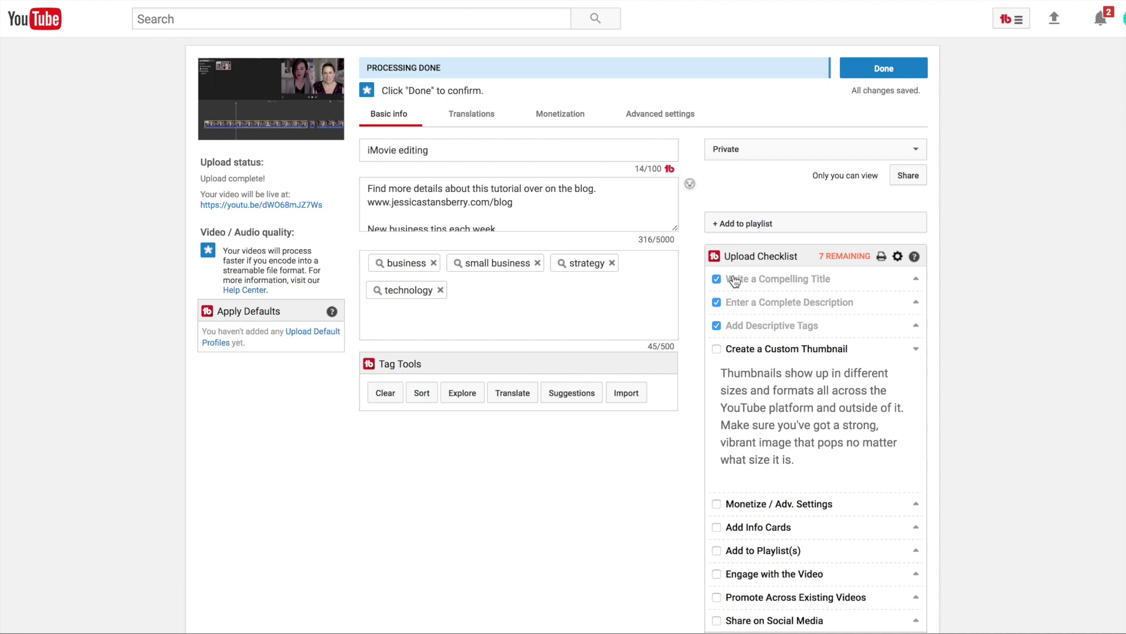
left_click(864, 74)
Save the private video with Done and browse TubeBuddy's pre- and post-publish tools list.
left_click(866, 71)
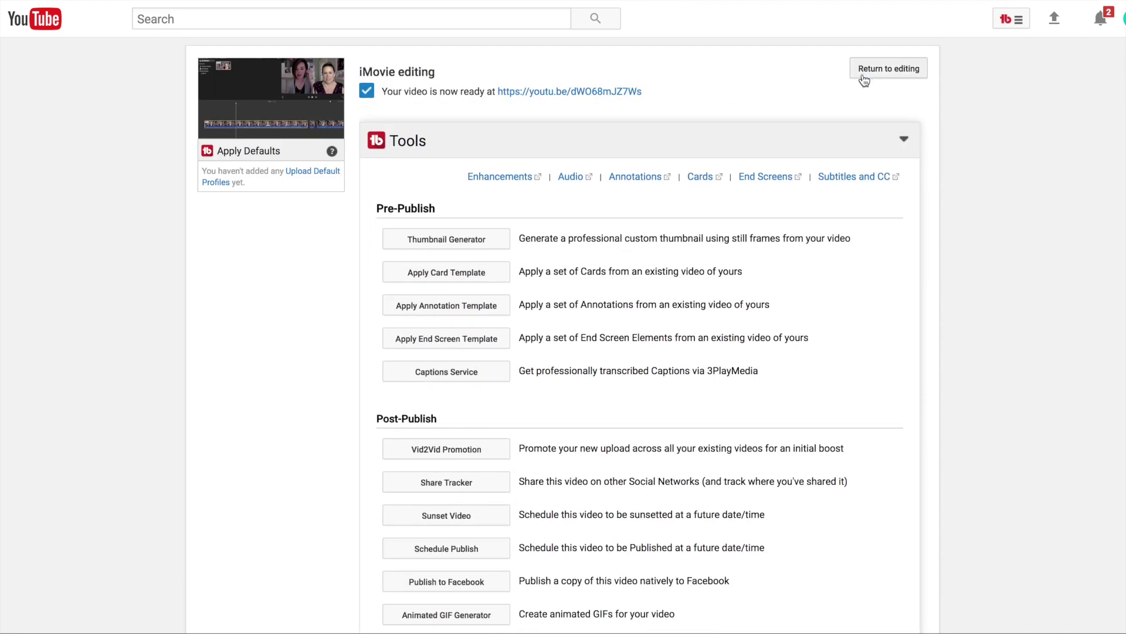
left_click(456, 250)
scroll(467, 594, "down", 2)
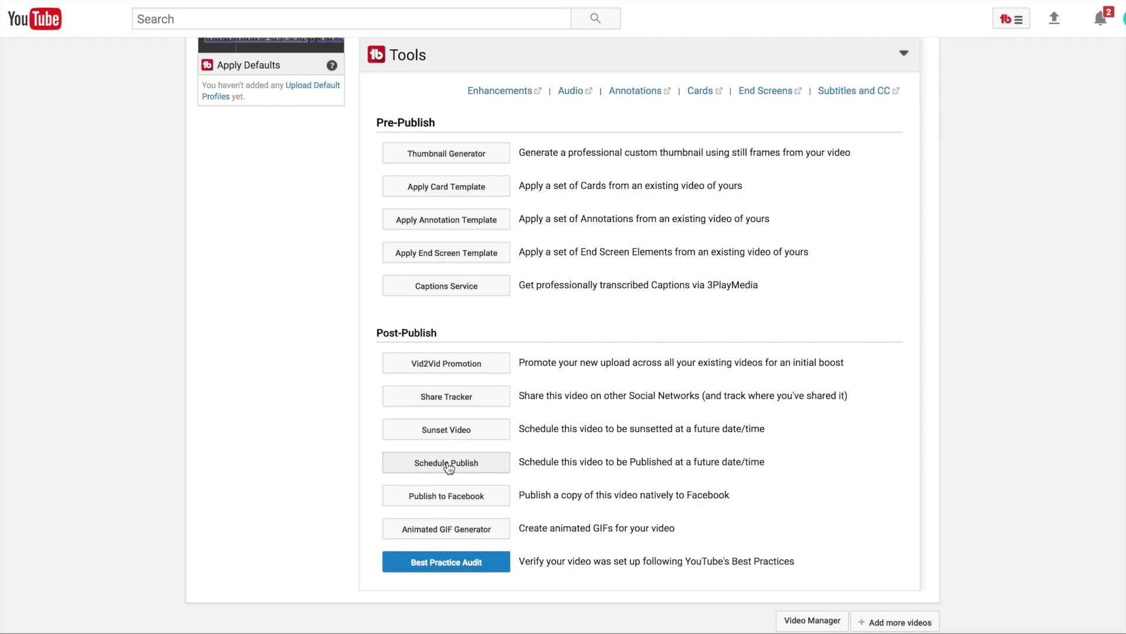
scroll(449, 468, "up", 2)
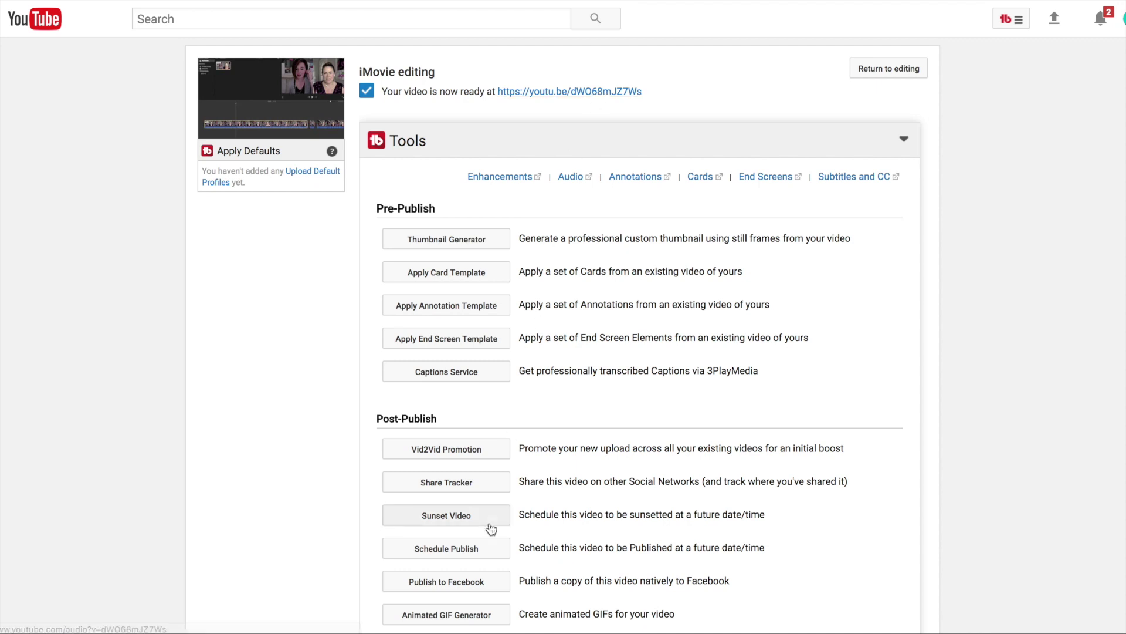
scroll(462, 514, "down", 1)
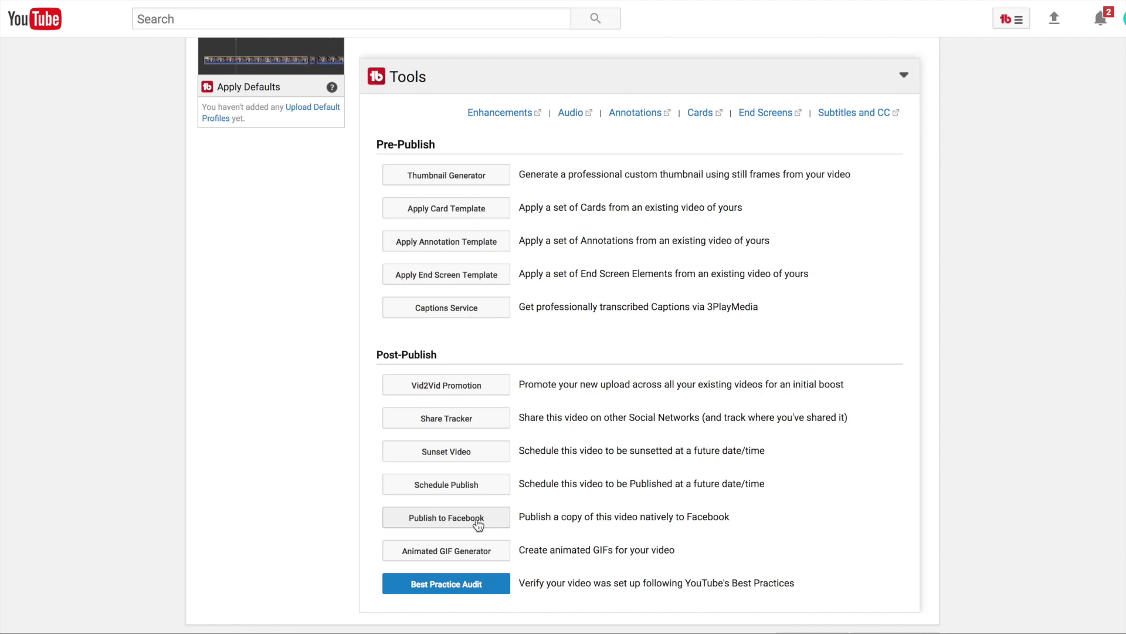
scroll(478, 523, "up", 1)
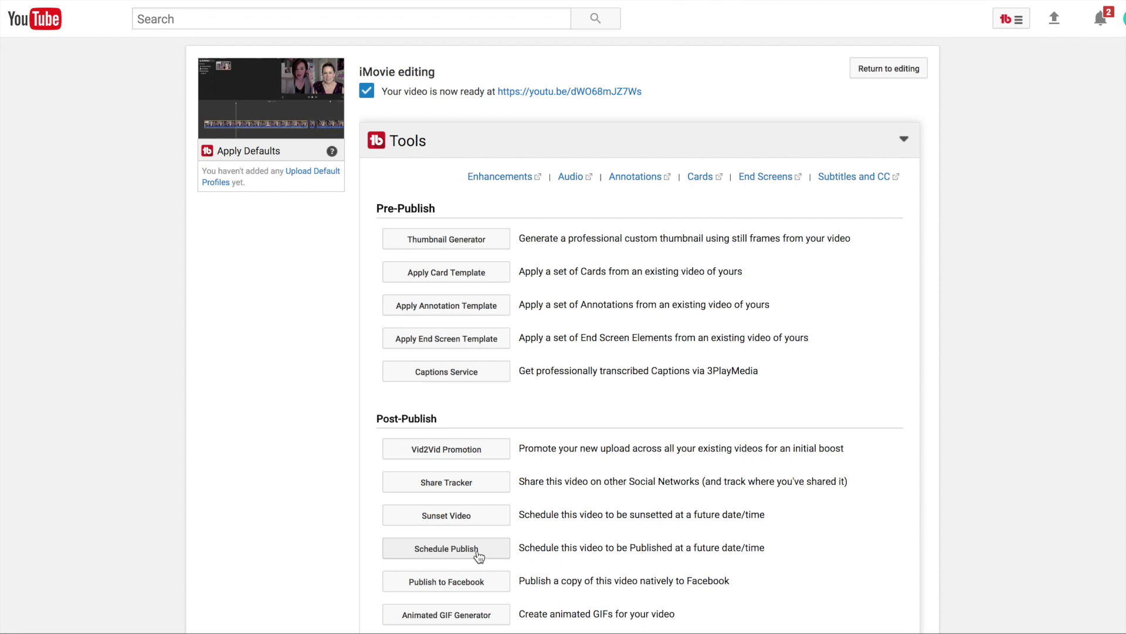
left_click(477, 552)
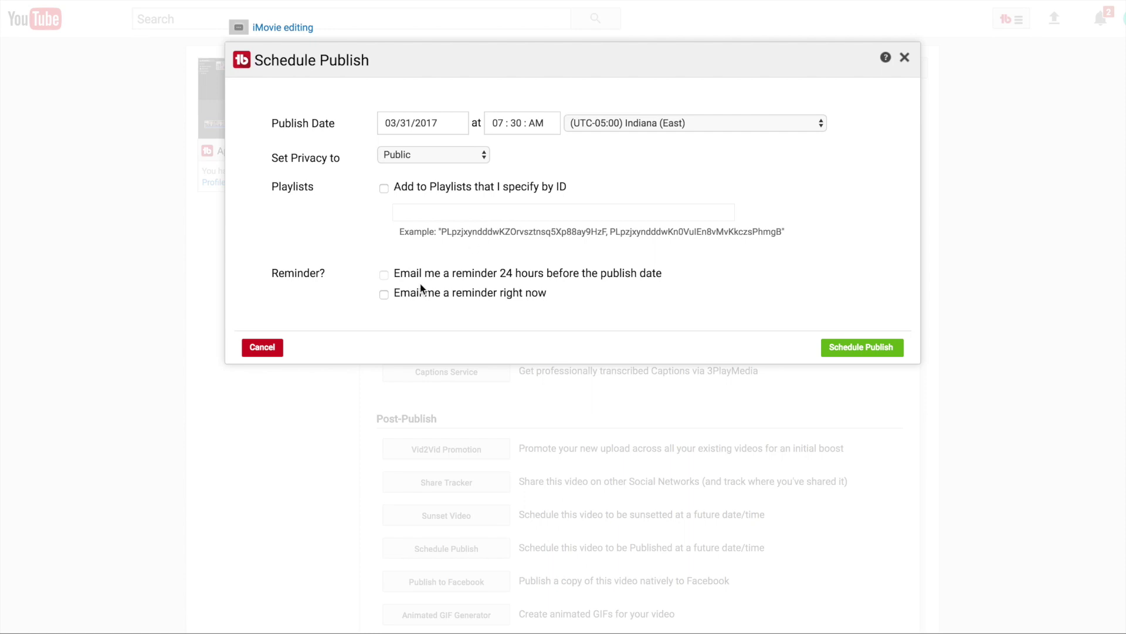
left_click(272, 351)
left_click(476, 583)
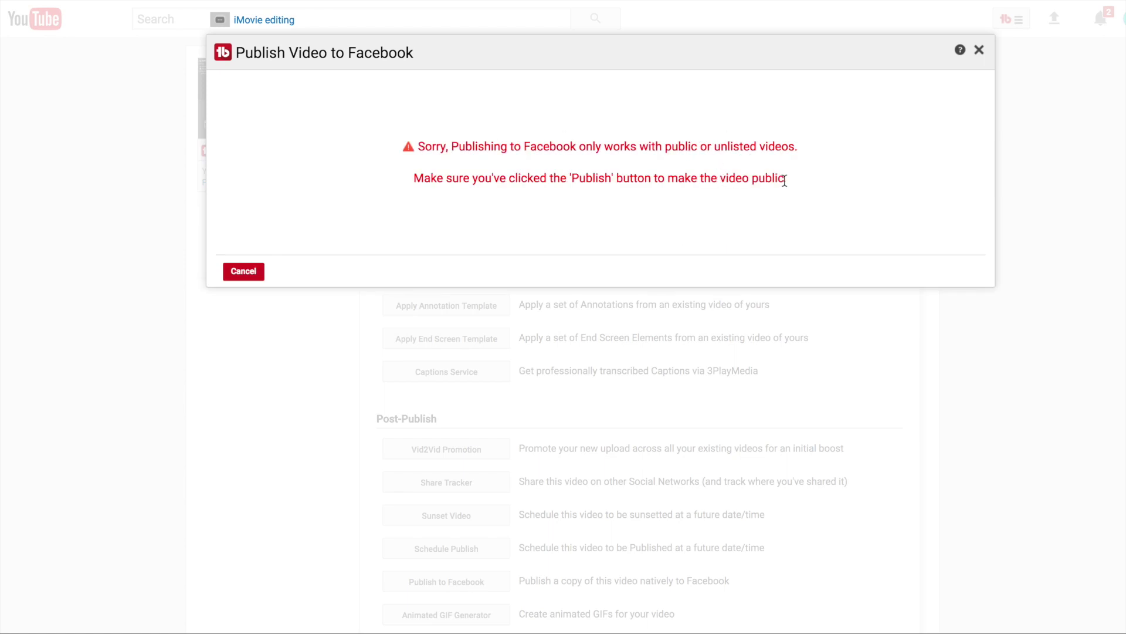
left_click(251, 271)
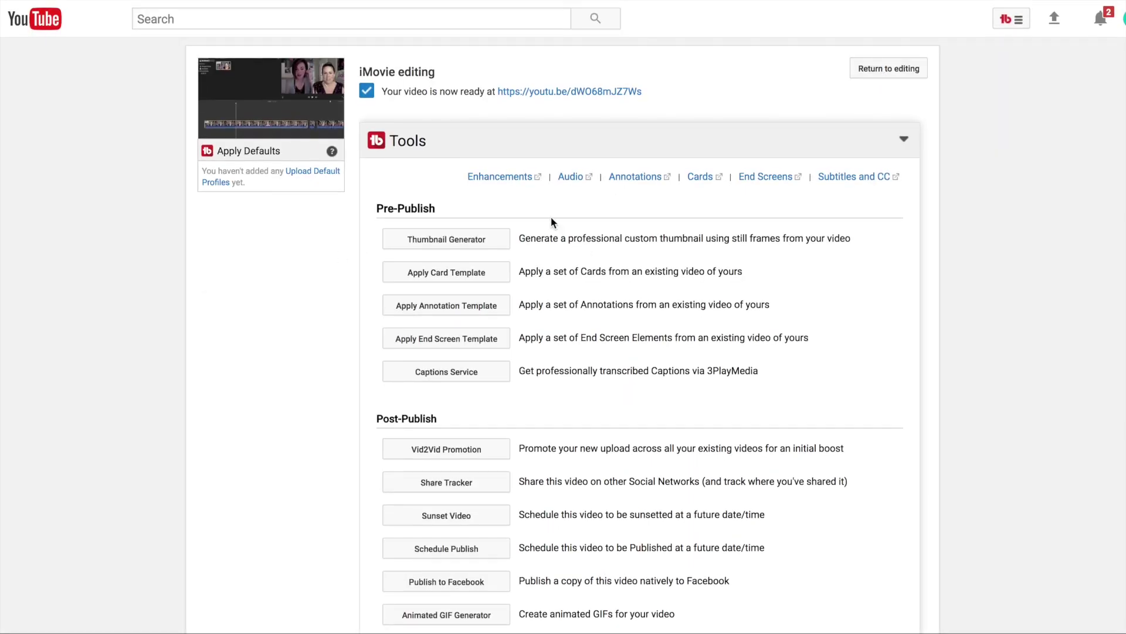
scroll(551, 216, "down", 2)
scroll(510, 510, "up", 2)
scroll(565, 554, "down", 3)
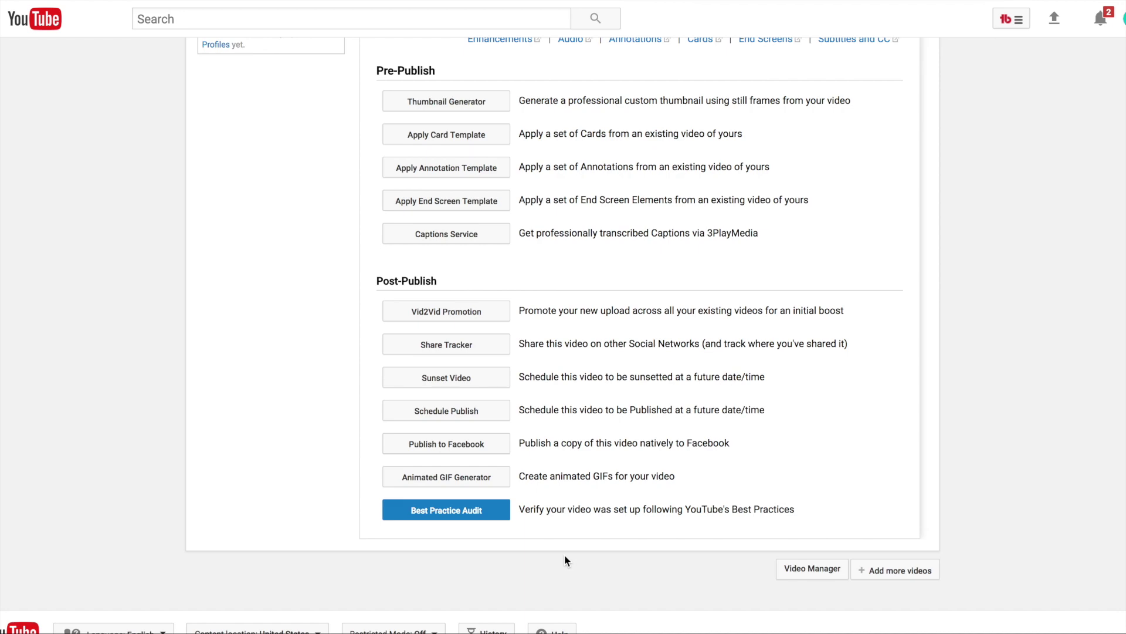
scroll(564, 561, "up", 3)
scroll(565, 560, "down", 5)
Generate a 480 x 270 animated GIF of the video from 0.00 to 5.00 seconds.
left_click(454, 383)
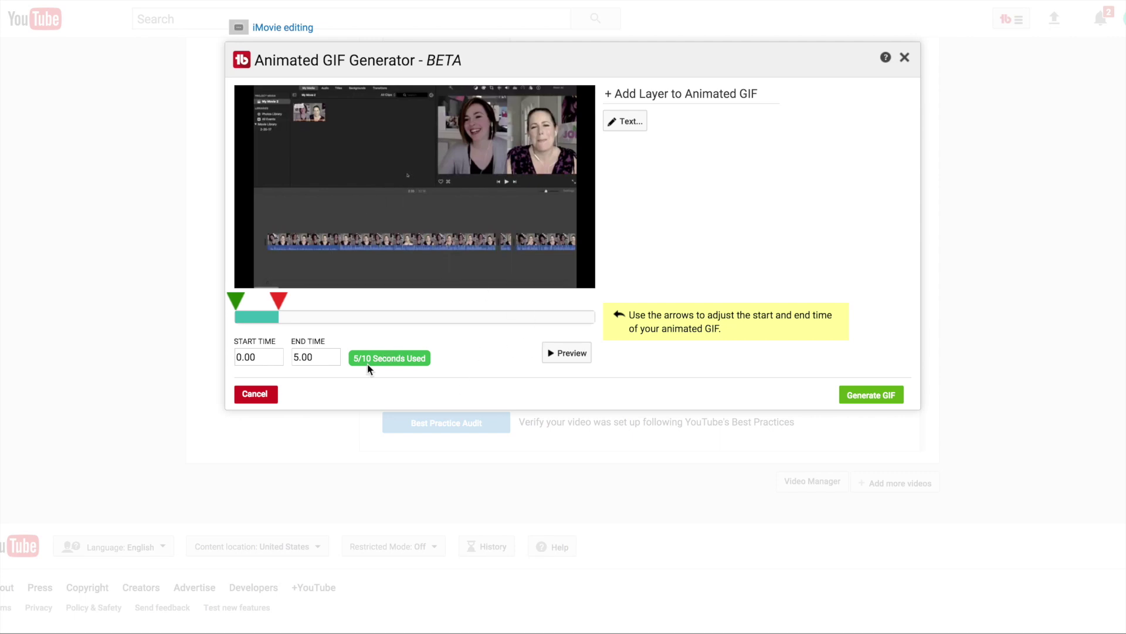
left_click(871, 395)
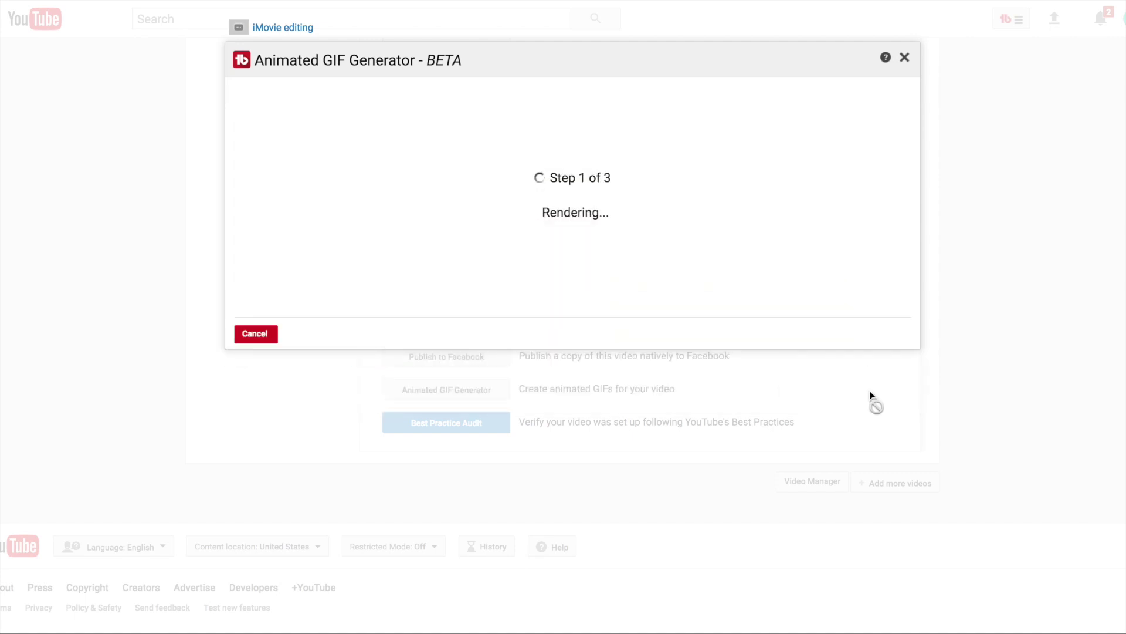